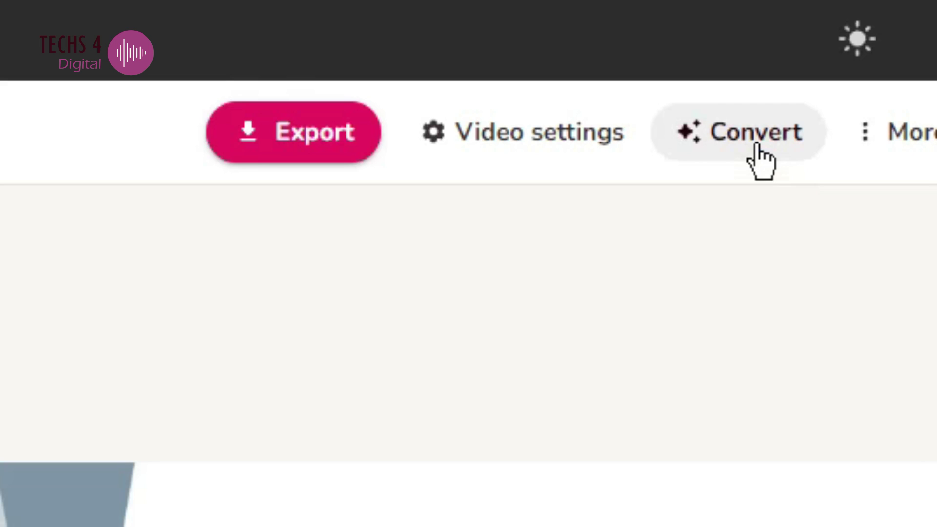
# Step: Reveal the Idea, Blog, PPT and Tweet to video conversion choices
pyautogui.click(757, 144)
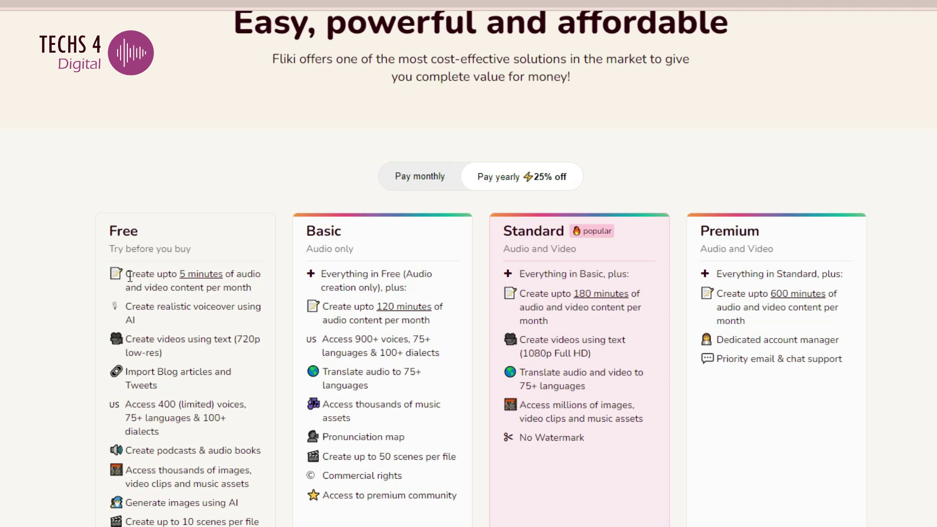
# Step: Highlight the Free plan's 5 minutes per month and voiceover feature lines
pyautogui.moveTo(128, 276); pyautogui.dragTo(253, 283)
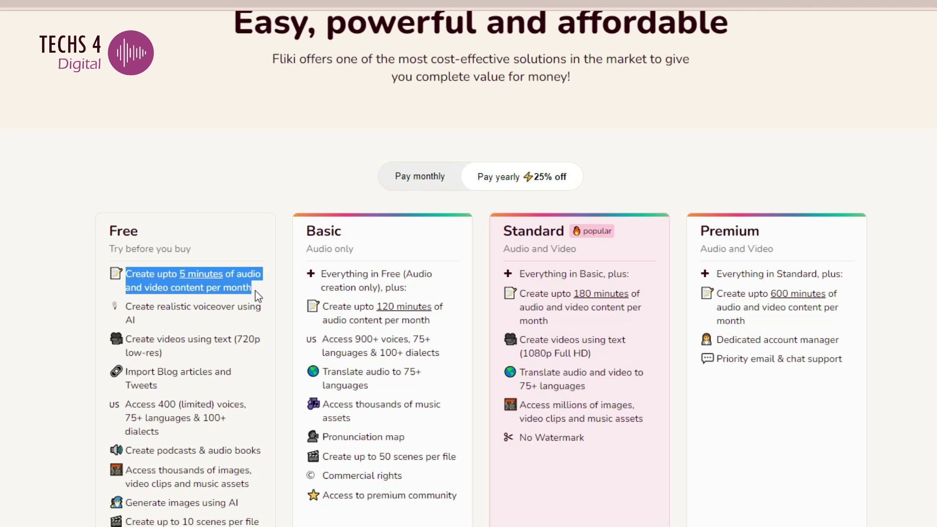
pyautogui.moveTo(258, 296); pyautogui.dragTo(261, 304)
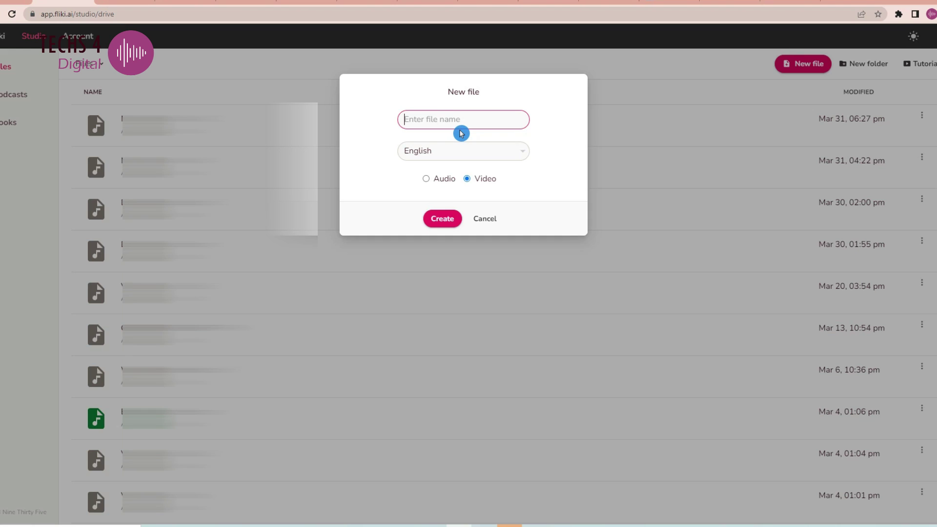
# Step: Create a new English video file named 'jogging'
pyautogui.write('jogging')
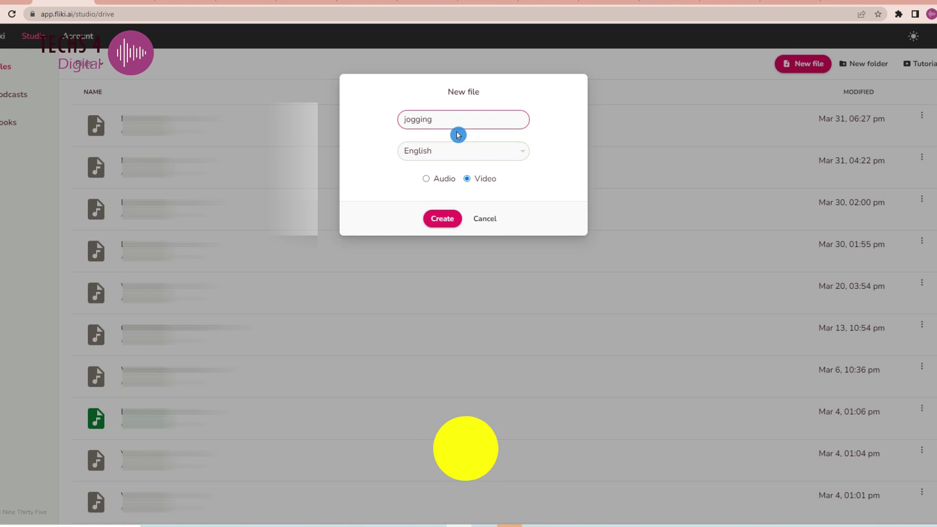
pyautogui.click(452, 224)
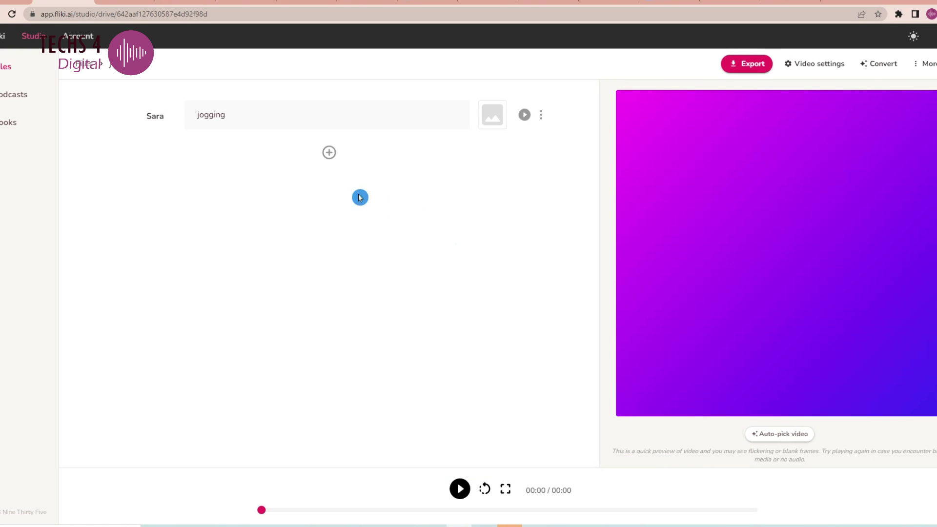
# Step: Turn off the image zoom effect, keeping Square size and bottom subtitles, and save
pyautogui.click(834, 71)
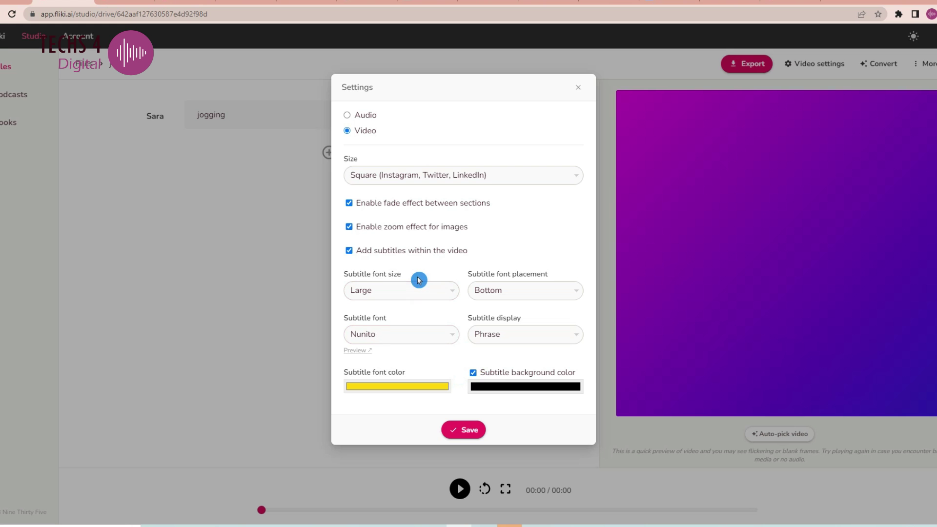
pyautogui.click(484, 176)
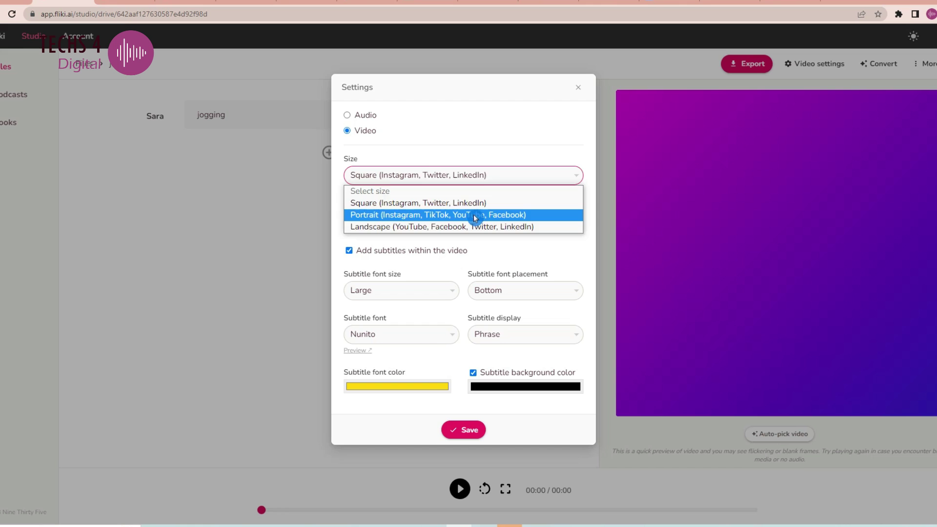
pyautogui.click(495, 142)
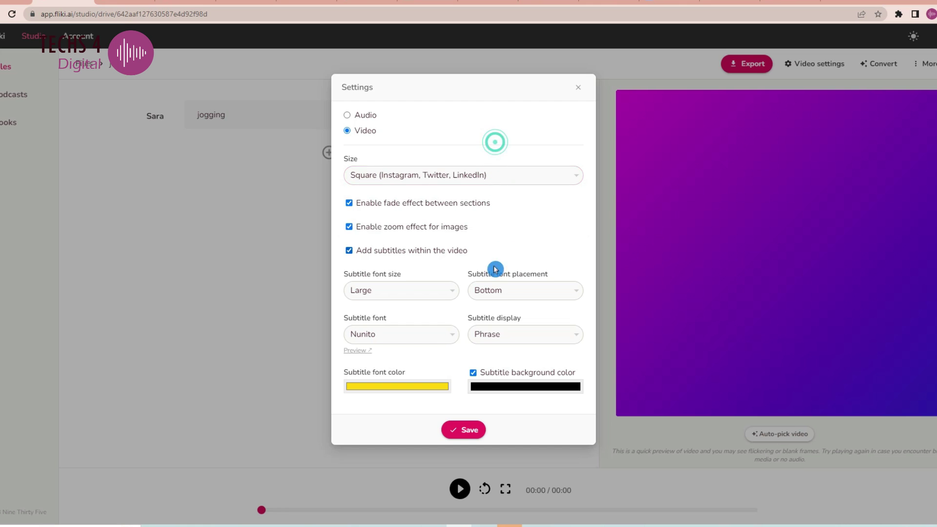
pyautogui.click(525, 295)
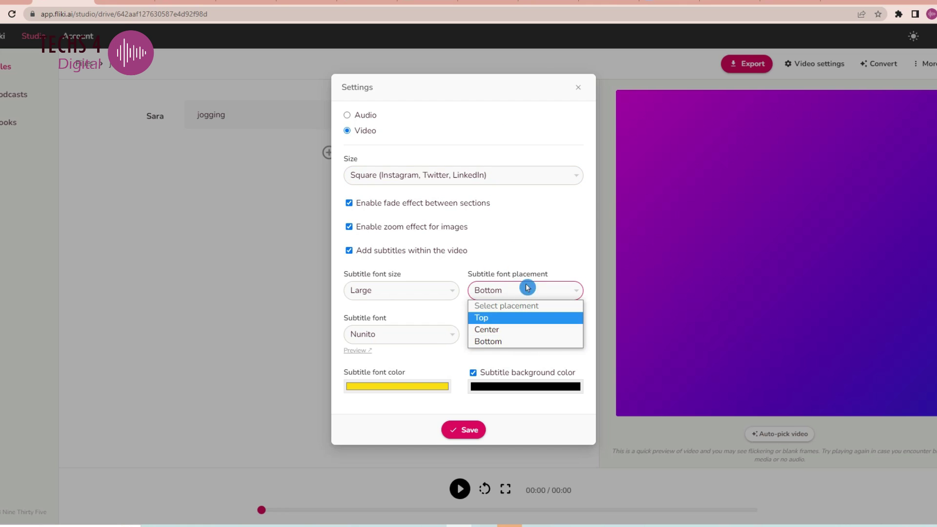
pyautogui.click(532, 231)
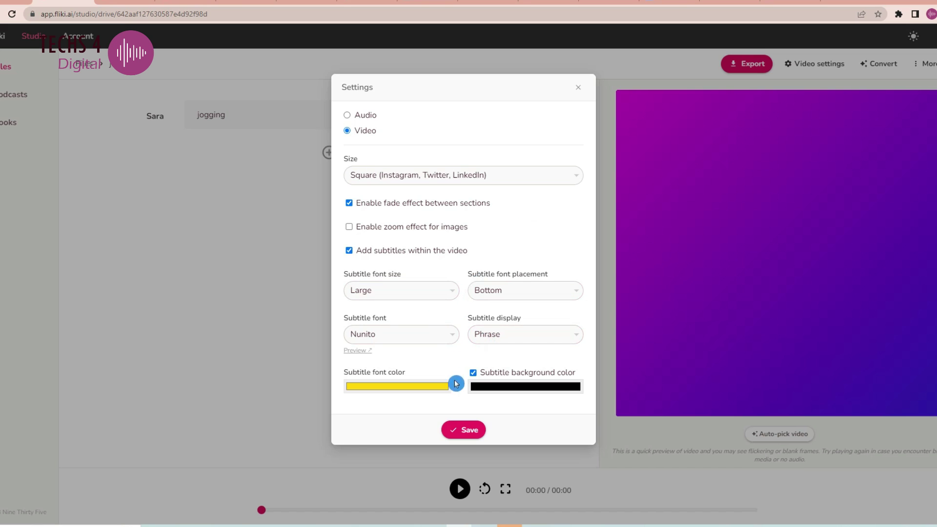
pyautogui.click(469, 430)
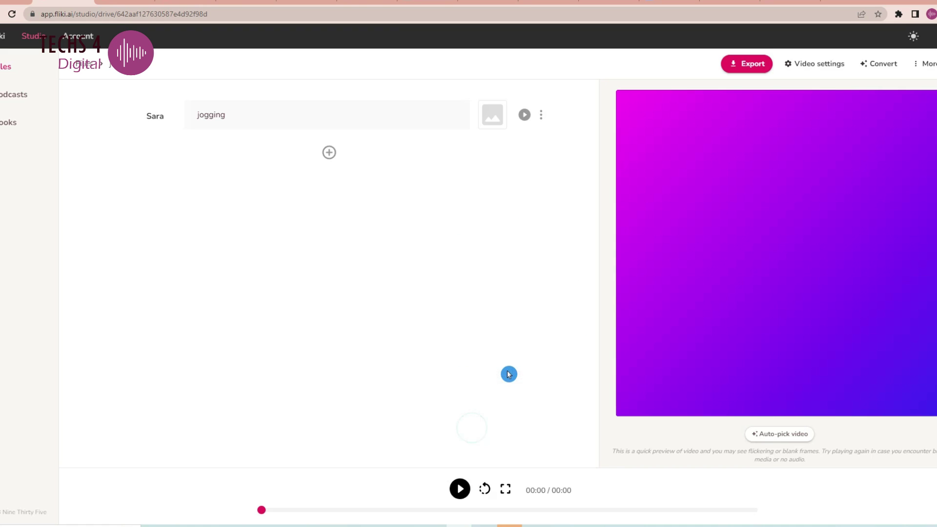
# Step: Generate a Short, Informational video from the idea 'Benefits of jogging'
pyautogui.click(873, 65)
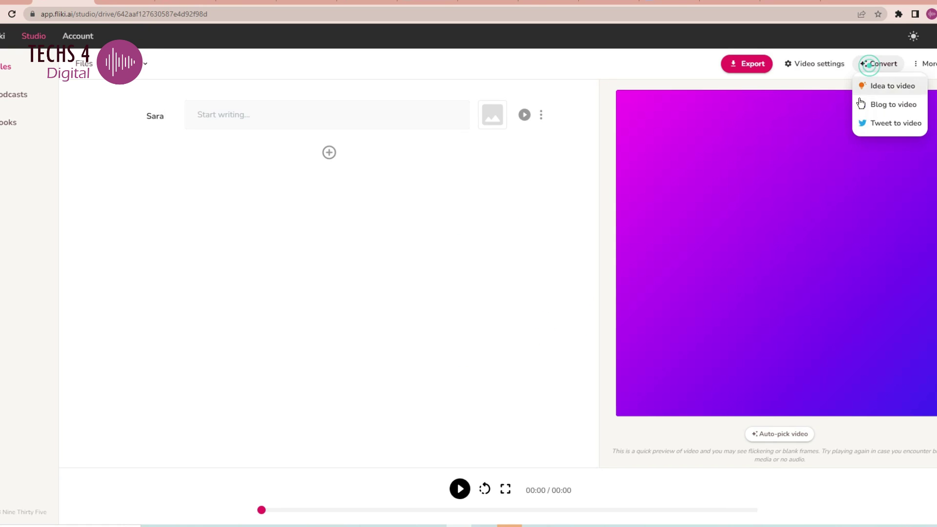
pyautogui.click(892, 88)
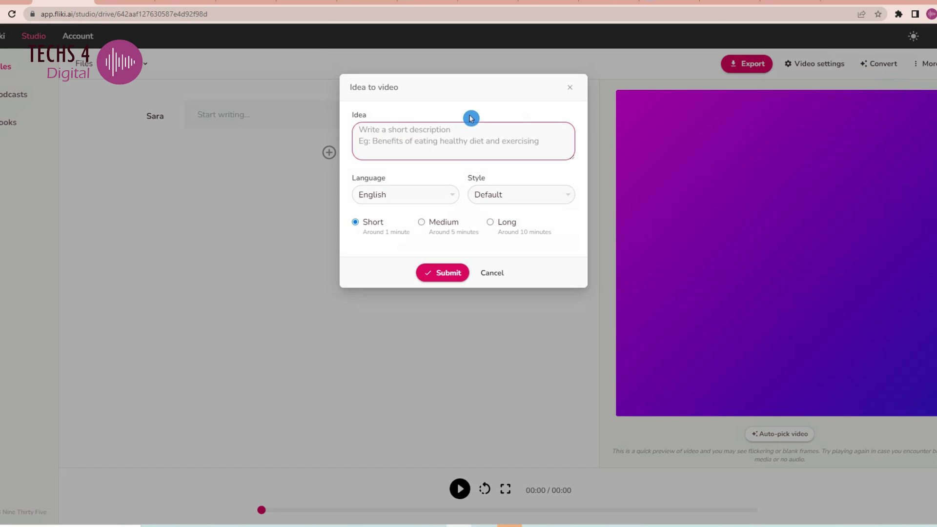
pyautogui.write('Benefits of jogging')
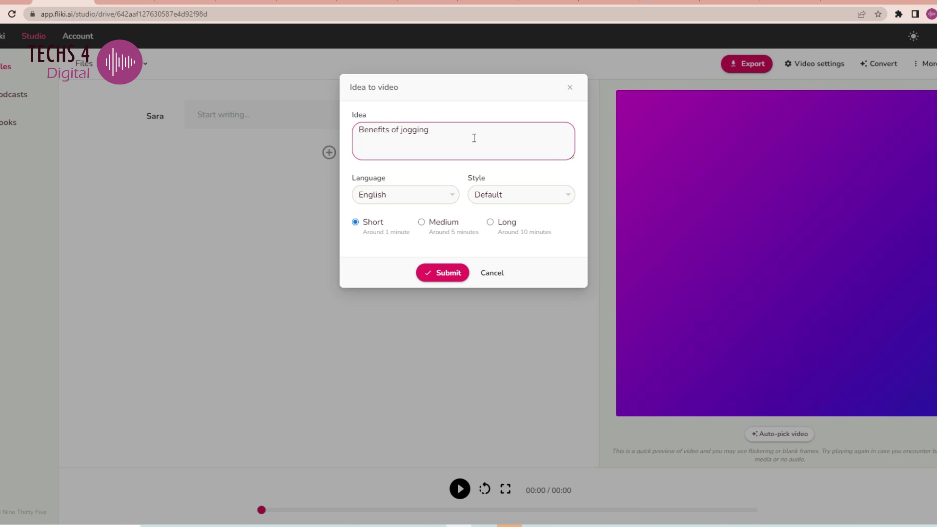
pyautogui.click(518, 195)
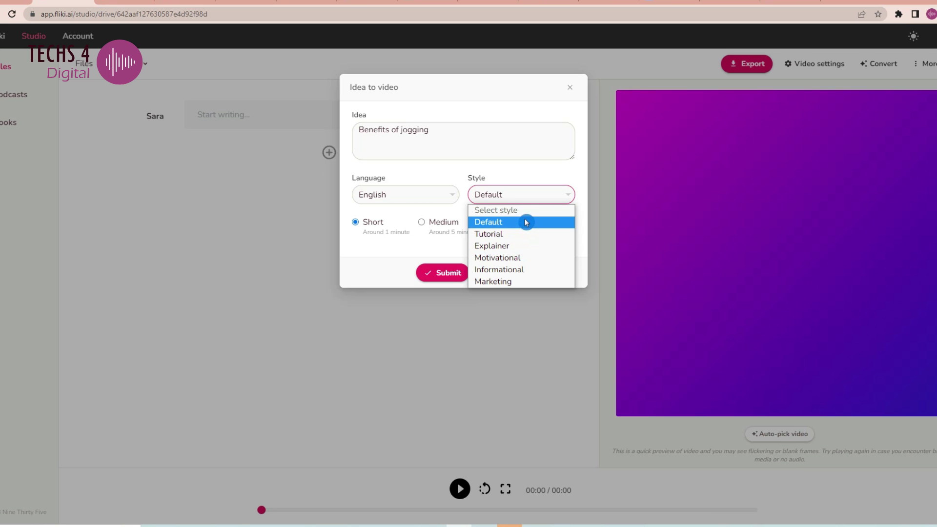
pyautogui.click(522, 271)
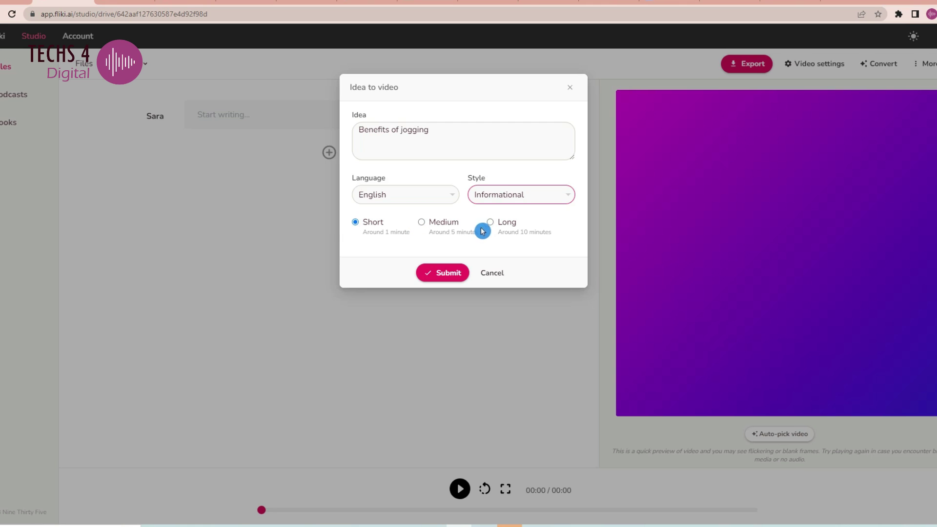
pyautogui.click(448, 274)
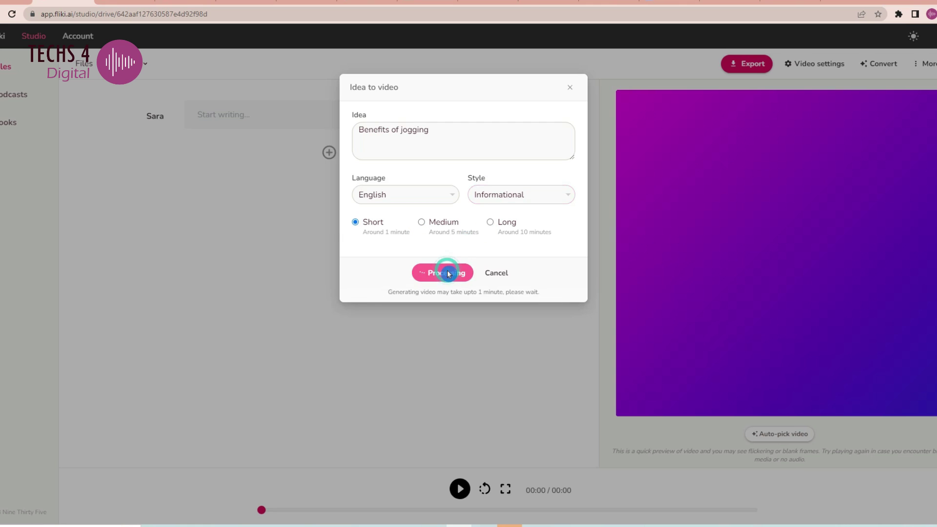
pyautogui.click(492, 239)
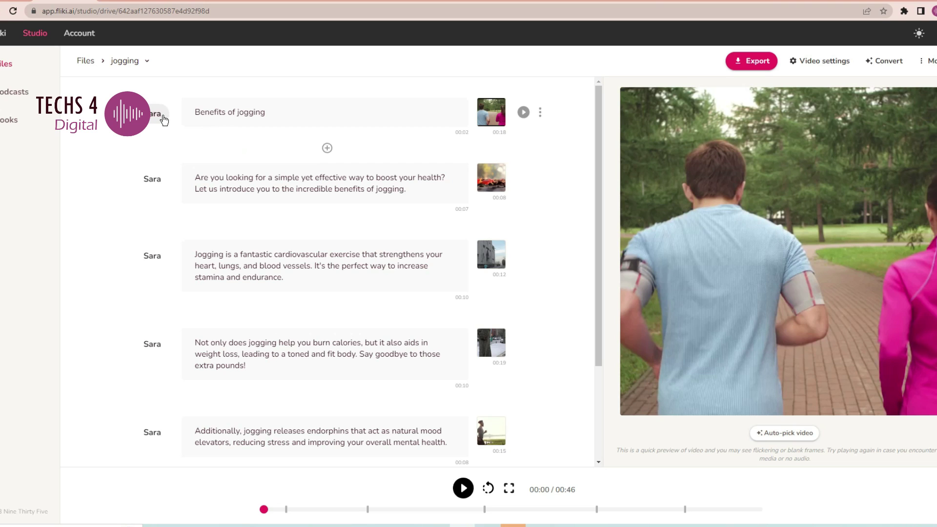
# Step: Preview the Jenny, Aria, James and Matthew narrator voices
pyautogui.click(164, 120)
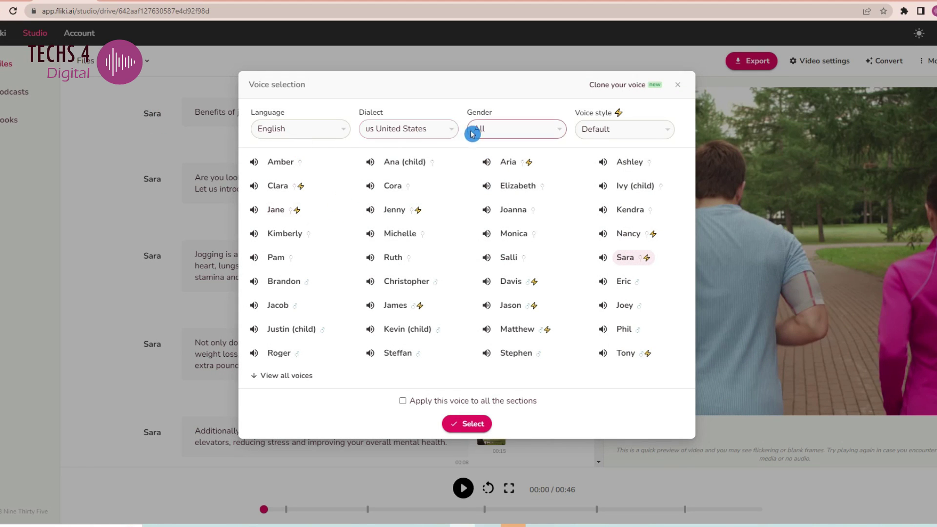
pyautogui.click(559, 129)
pyautogui.click(374, 213)
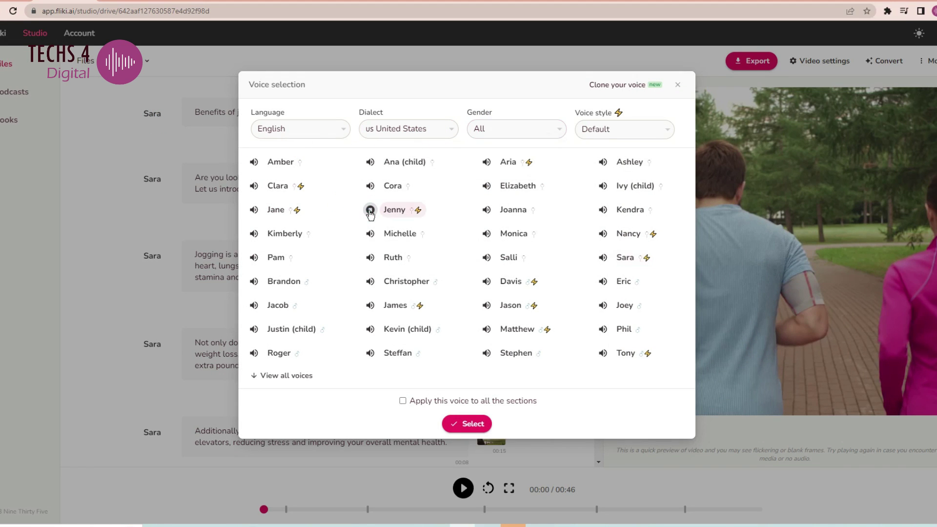
pyautogui.click(487, 162)
pyautogui.click(370, 305)
pyautogui.click(486, 329)
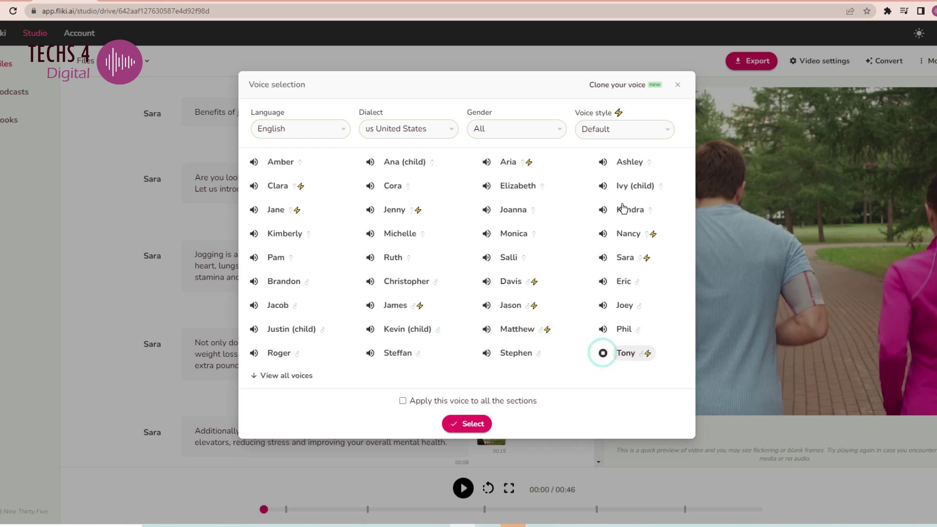
# Step: Make Tony the narrator of every section with the Friendly voice style
pyautogui.click(622, 129)
pyautogui.click(620, 191)
pyautogui.click(402, 401)
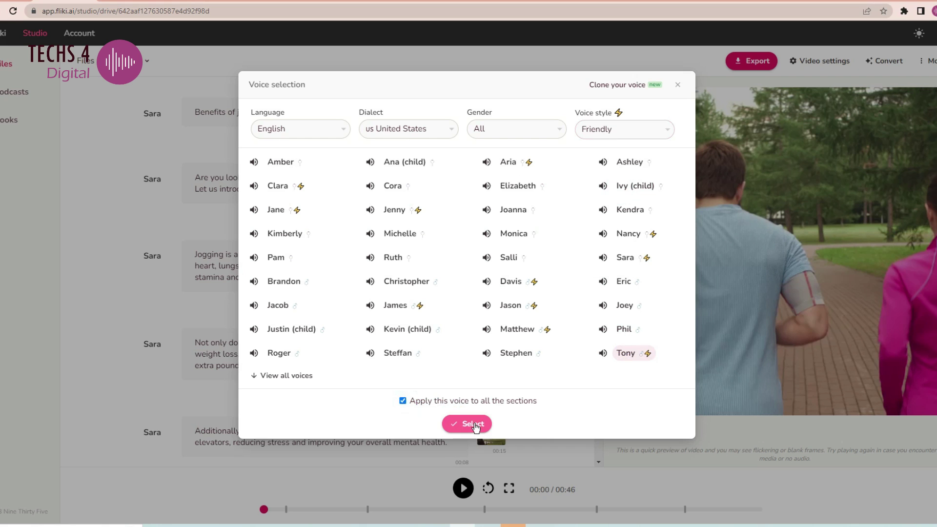
pyautogui.click(475, 424)
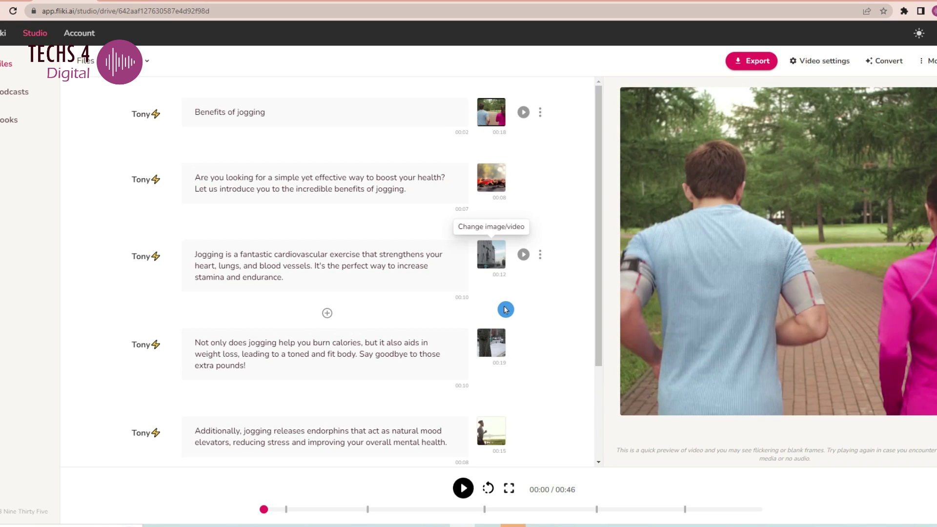
# Step: Preview the jogging video, then open the digital vs traditional marketing blog post
pyautogui.click(464, 494)
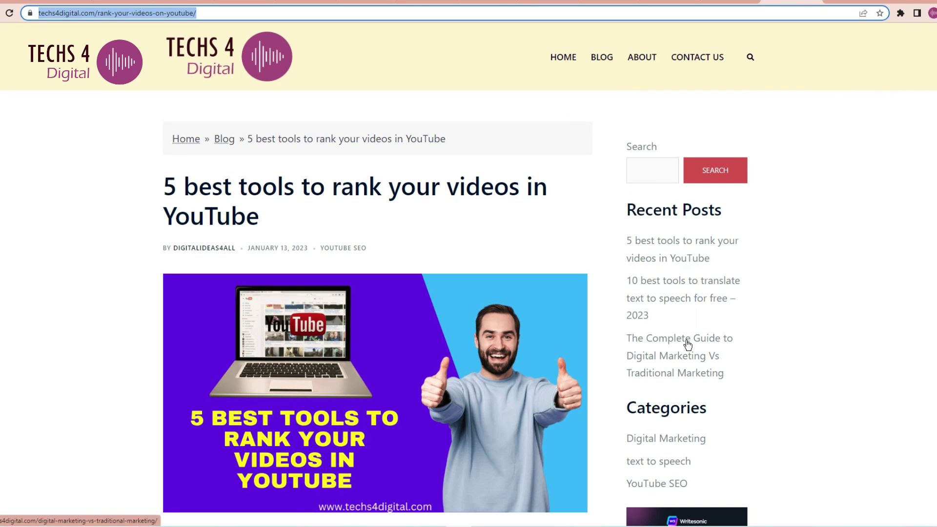
pyautogui.click(686, 344)
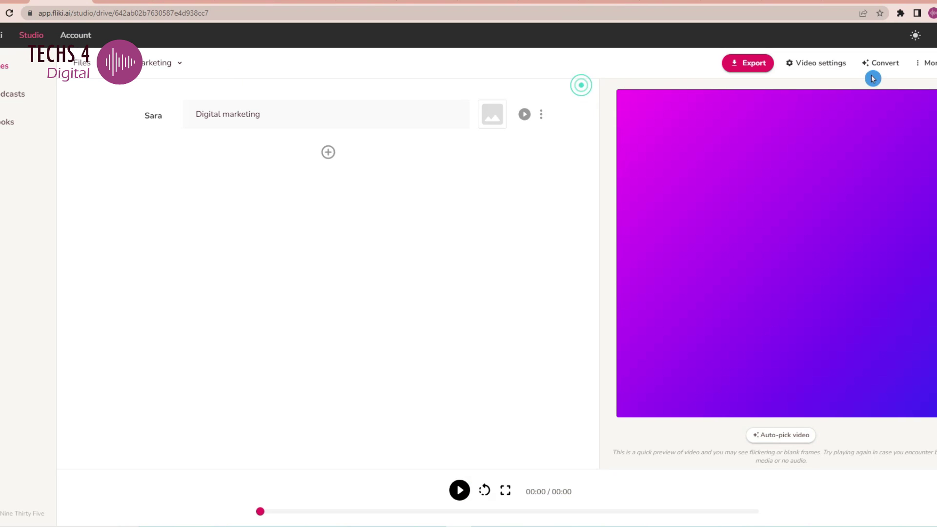
# Step: Import the pasted blog post URL as a one-minute Short summary video
pyautogui.click(882, 70)
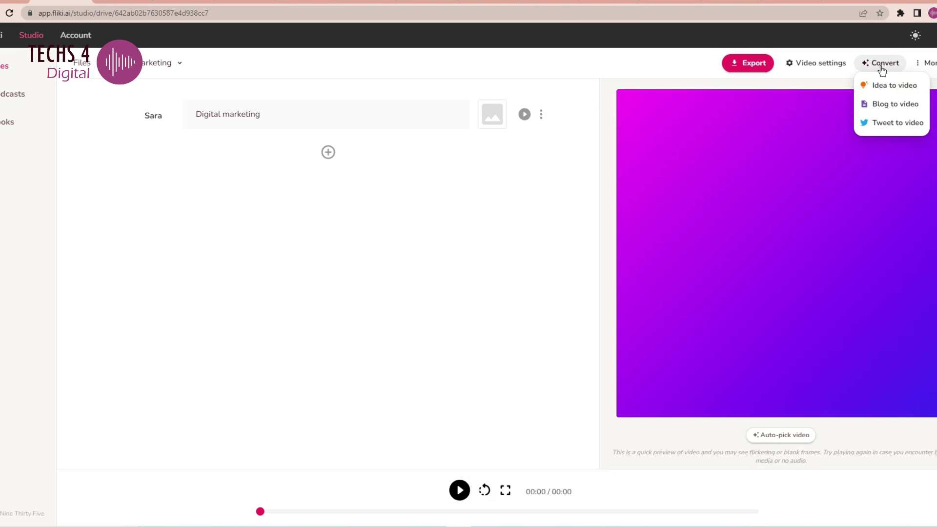
pyautogui.click(888, 109)
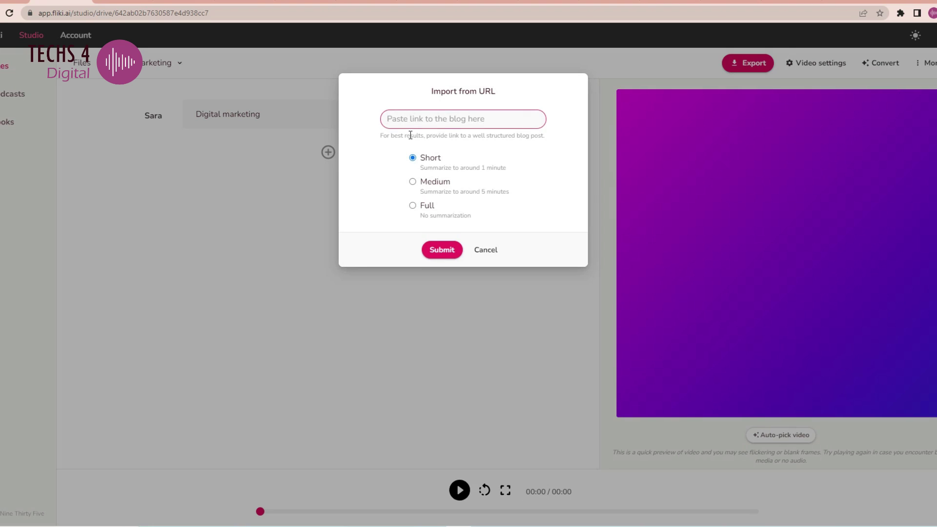
pyautogui.hotkey('ctrl', 'v')
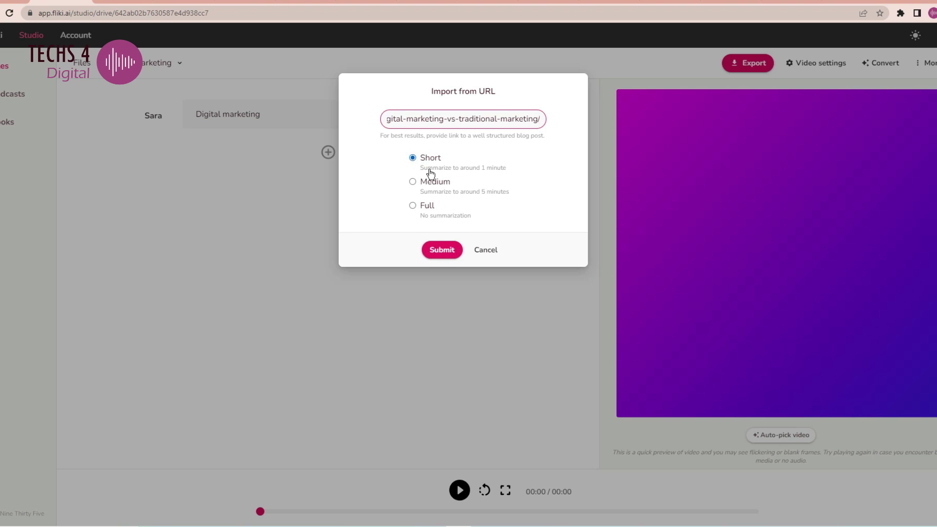
pyautogui.click(438, 251)
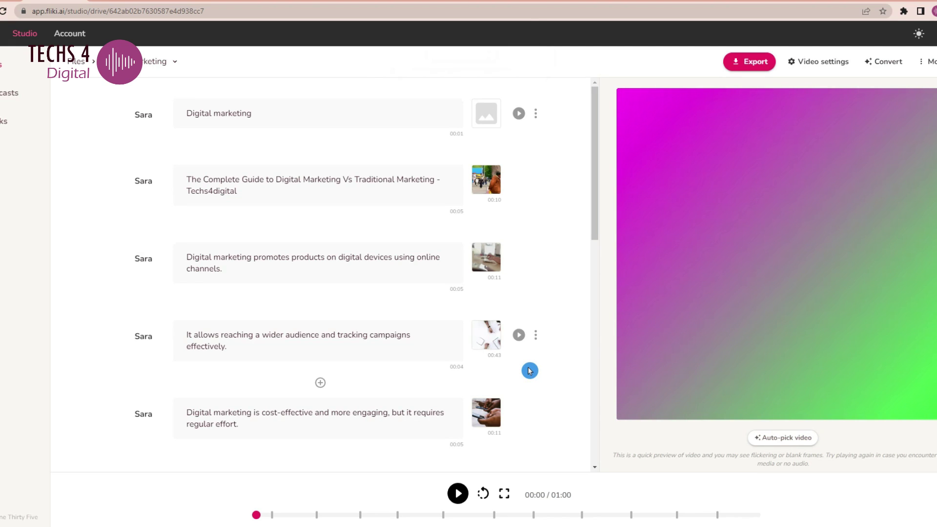
pyautogui.click(458, 494)
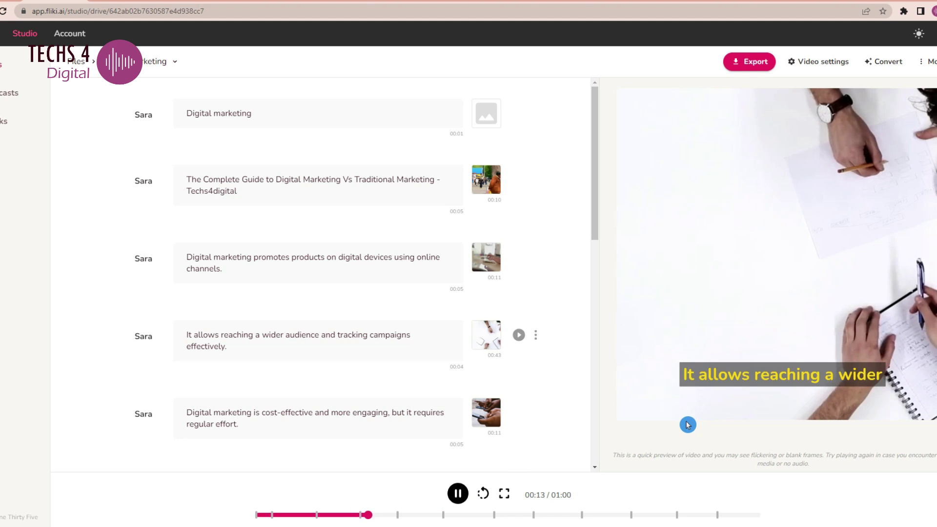
pyautogui.click(261, 516)
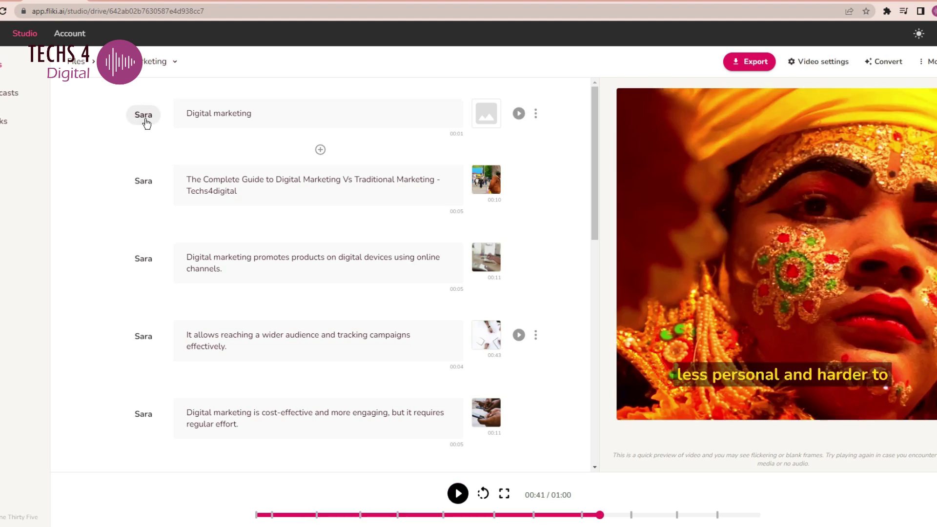
pyautogui.click(145, 117)
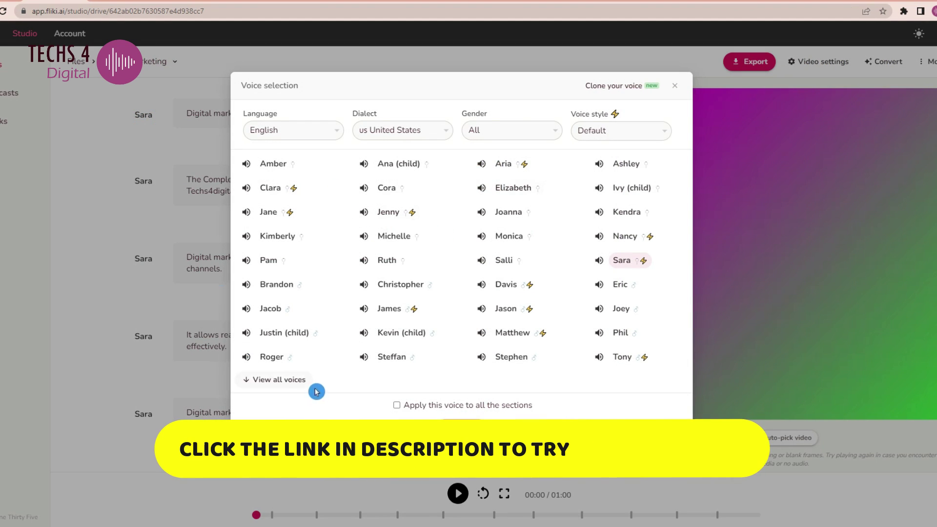
pyautogui.click(166, 379)
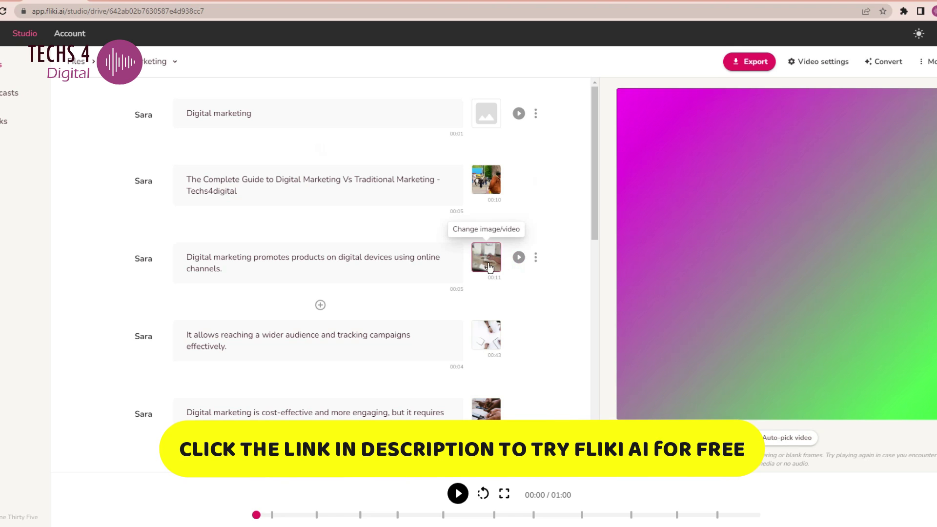
pyautogui.scroll(-6, 523, 360)
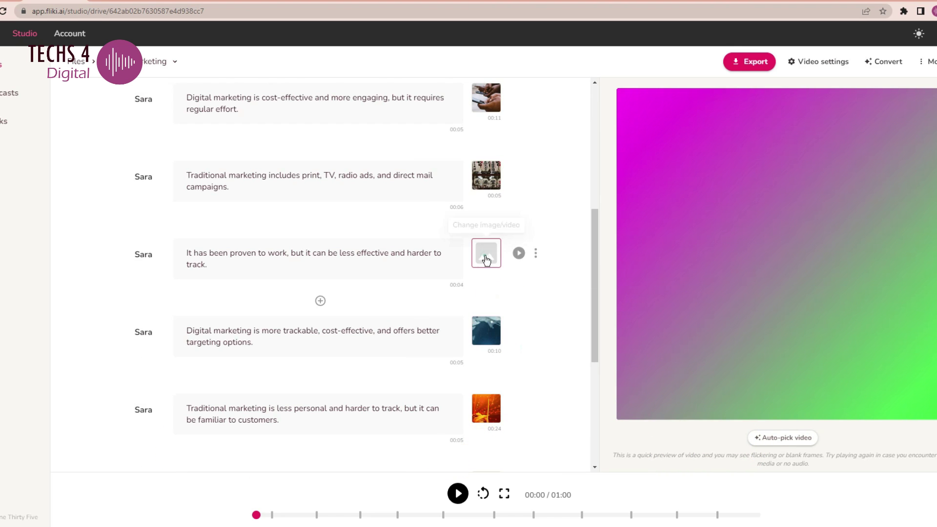
pyautogui.click(485, 256)
pyautogui.click(635, 85)
pyautogui.scroll(-5, 527, 342)
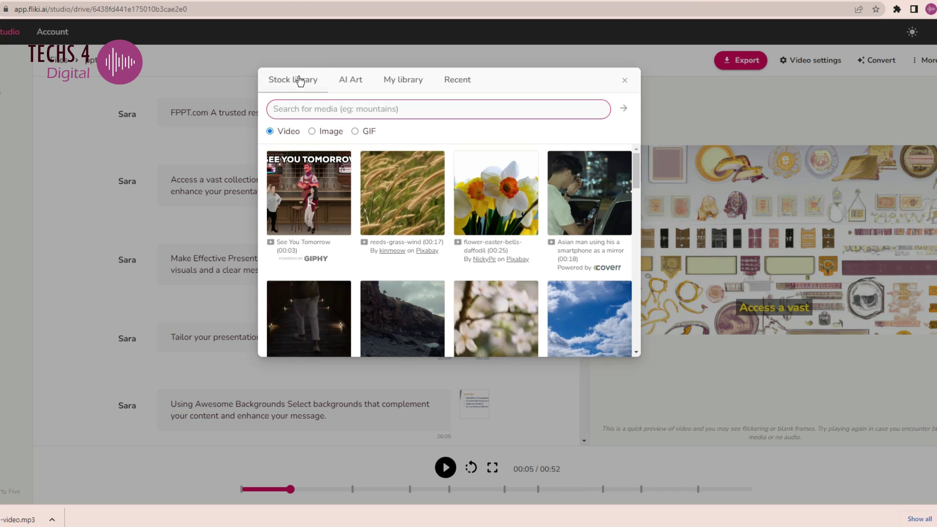
pyautogui.click(300, 79)
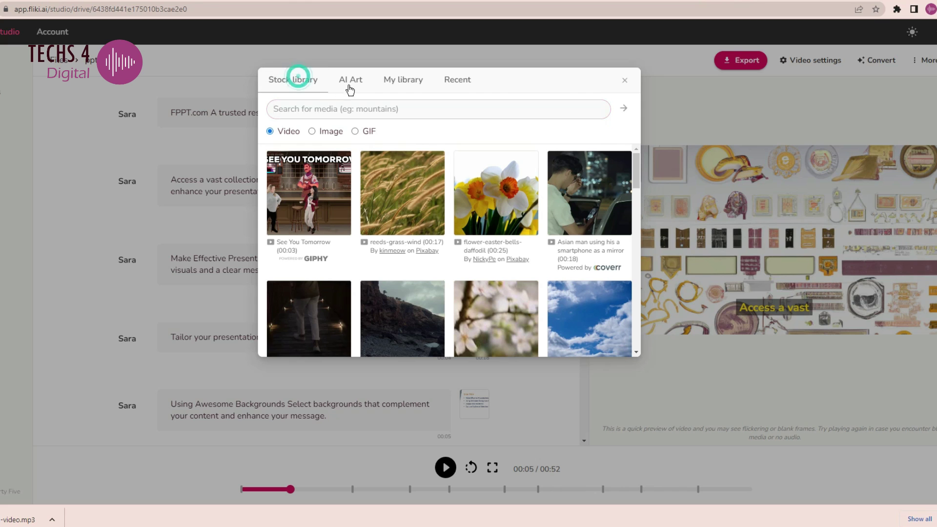
pyautogui.click(386, 83)
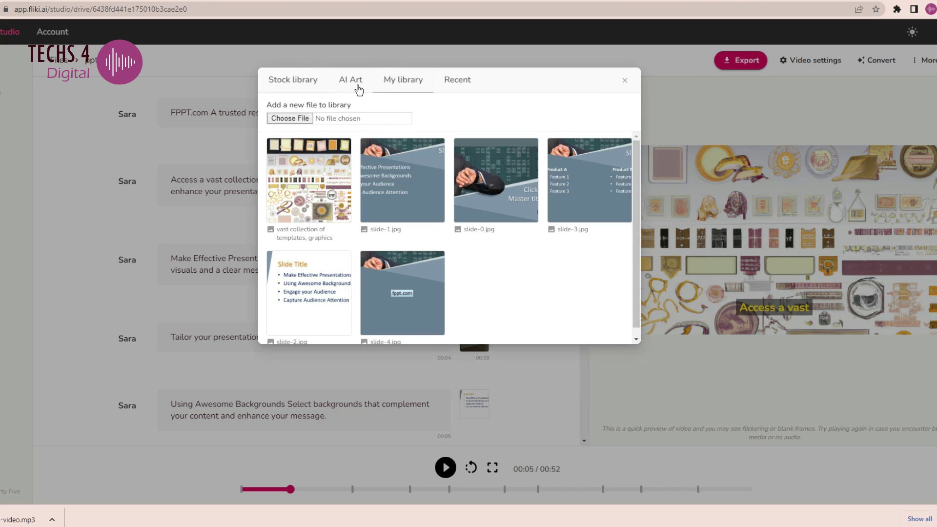
pyautogui.click(344, 85)
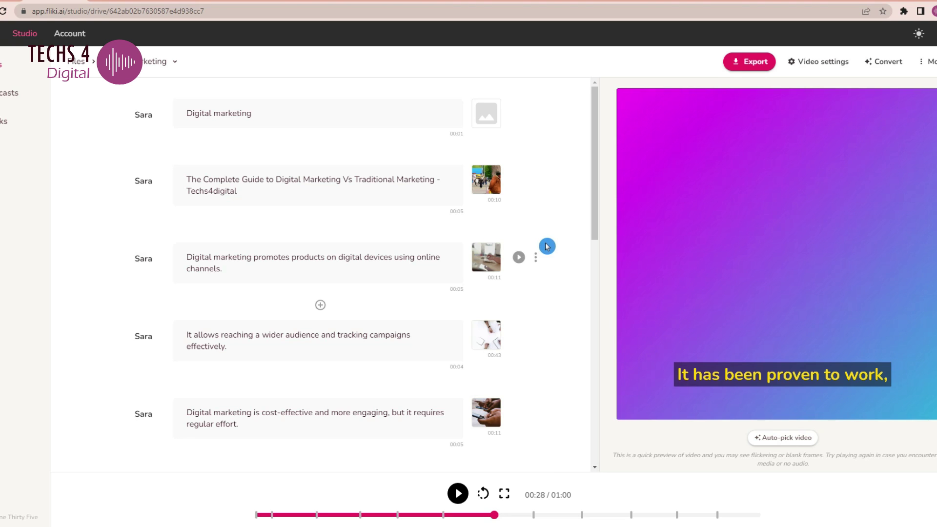
# Step: Check the Tweet to video option, then start a new English video file named 'ppt'
pyautogui.click(883, 63)
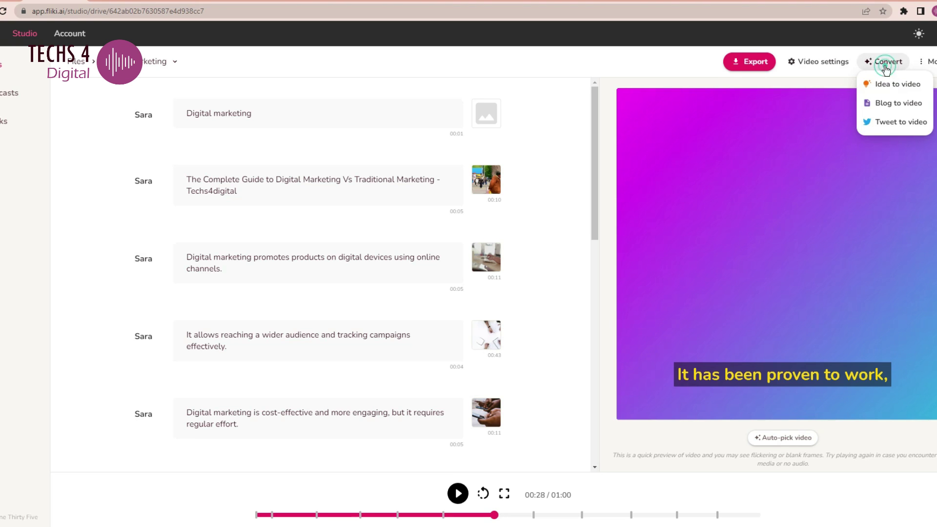
pyautogui.click(899, 123)
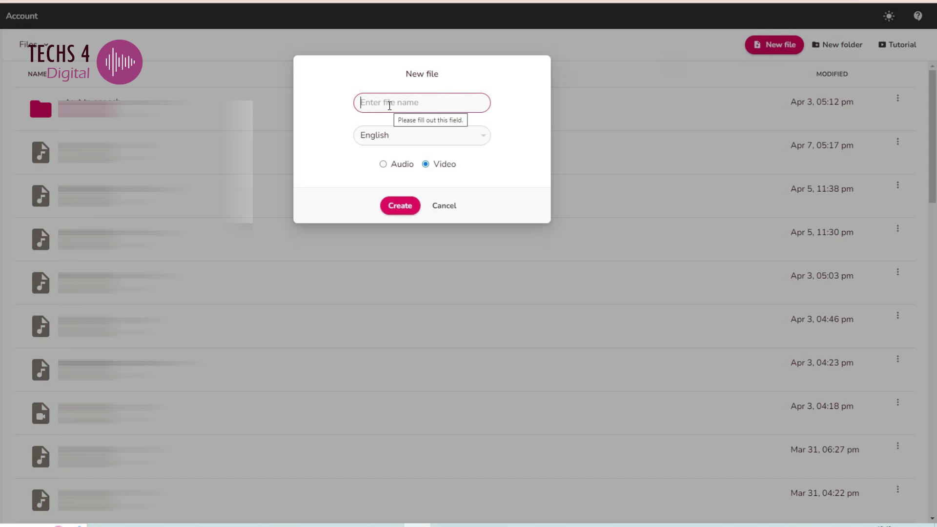
pyautogui.write('ppt')
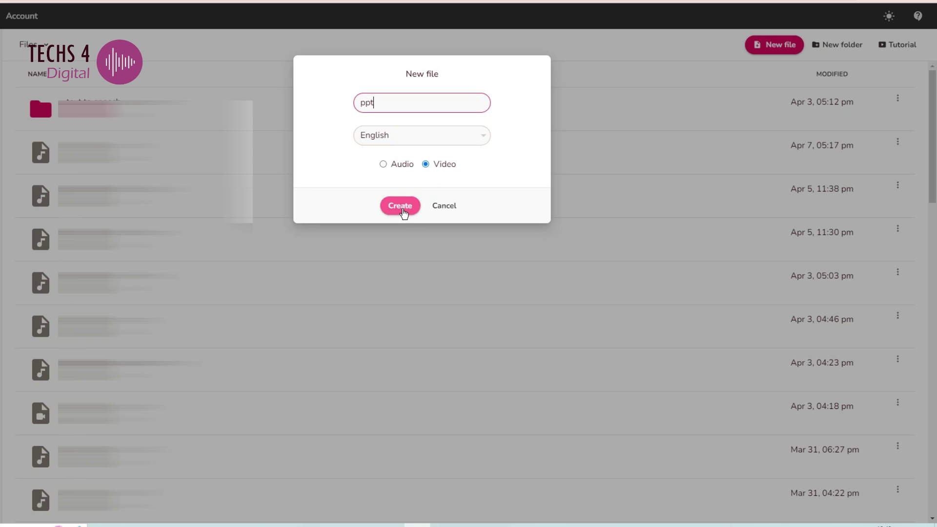
# Step: Create the 'ppt' video file and switch its video size to Landscape
pyautogui.click(402, 211)
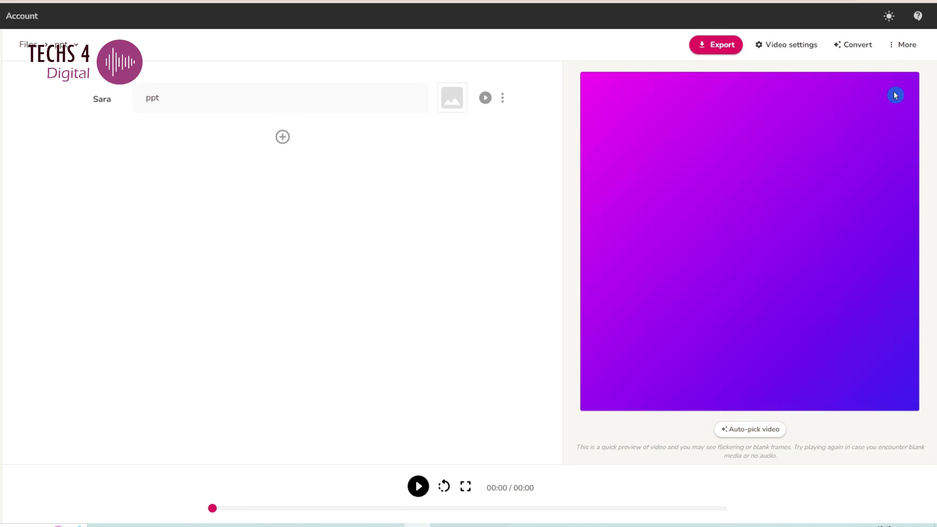
pyautogui.click(864, 45)
pyautogui.click(810, 46)
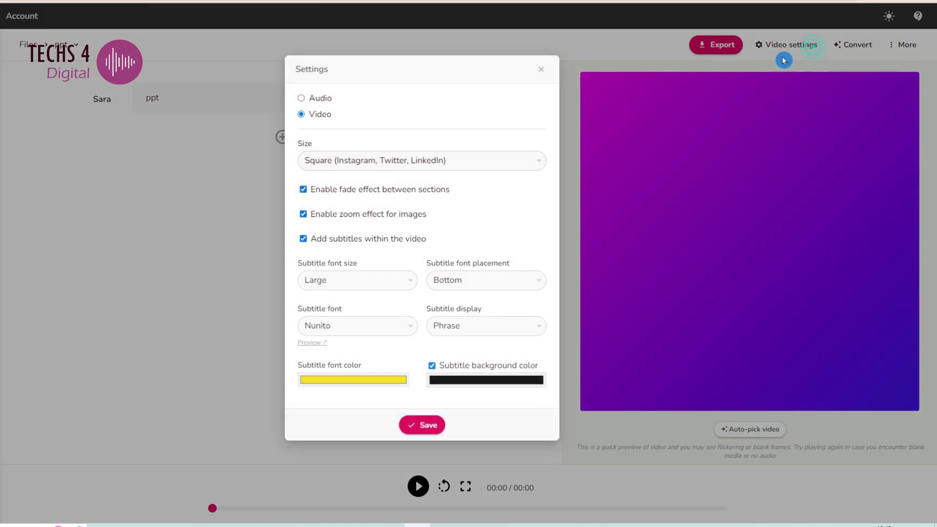
pyautogui.click(486, 159)
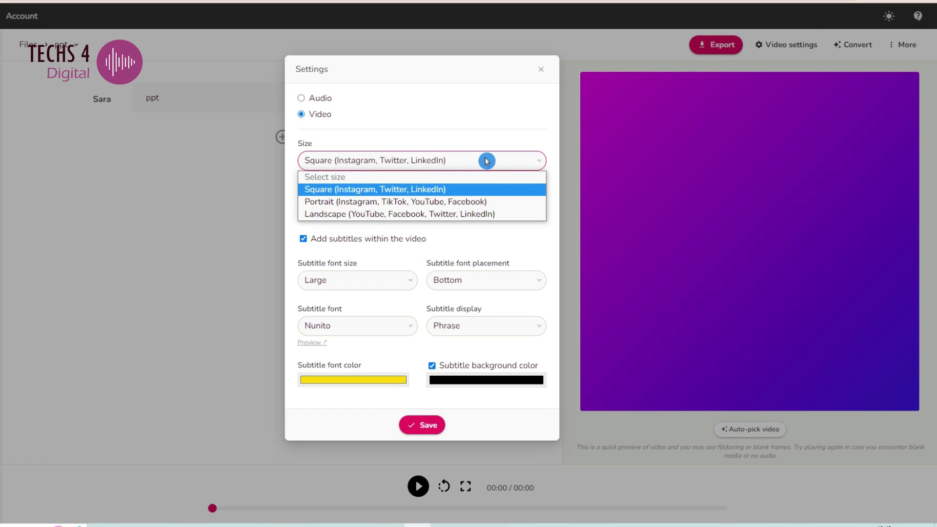
pyautogui.click(486, 212)
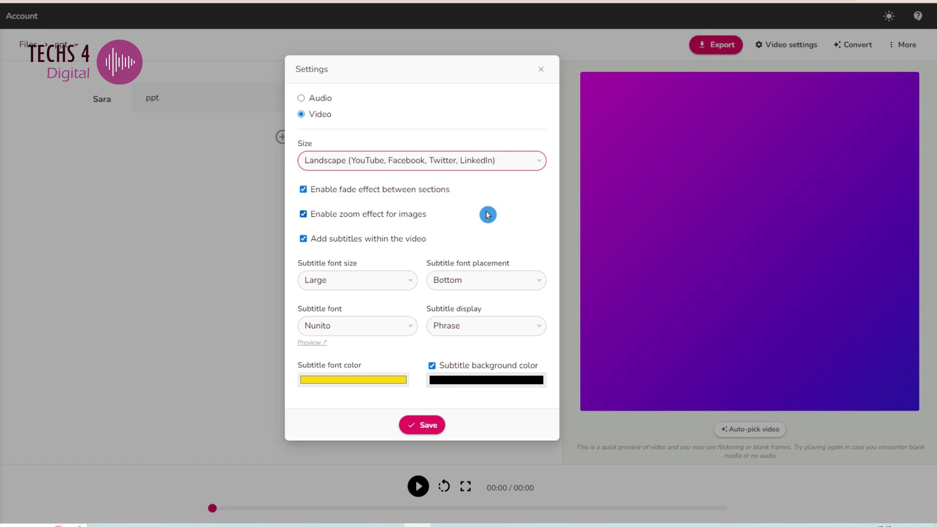
# Step: Save the video settings, then submit business-template.pptx through PPT to video for conversion
pyautogui.click(429, 426)
pyautogui.click(852, 43)
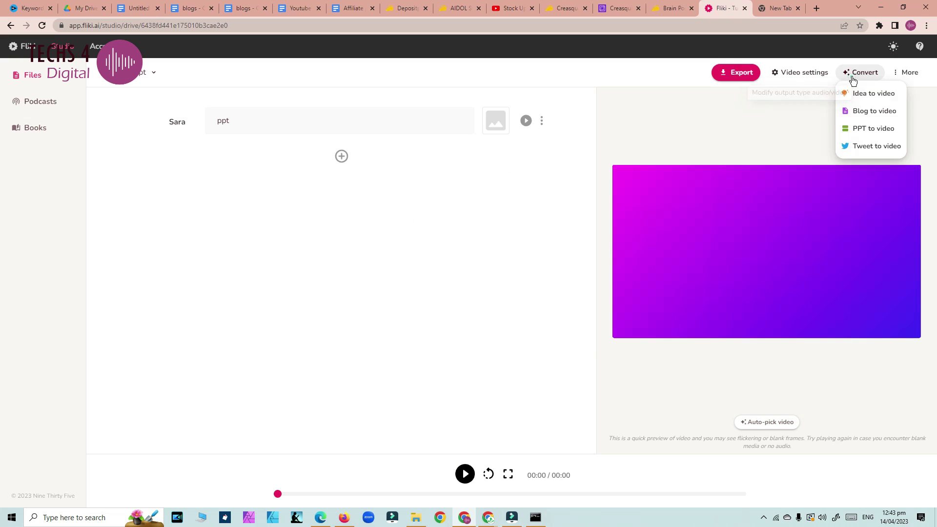
pyautogui.click(867, 109)
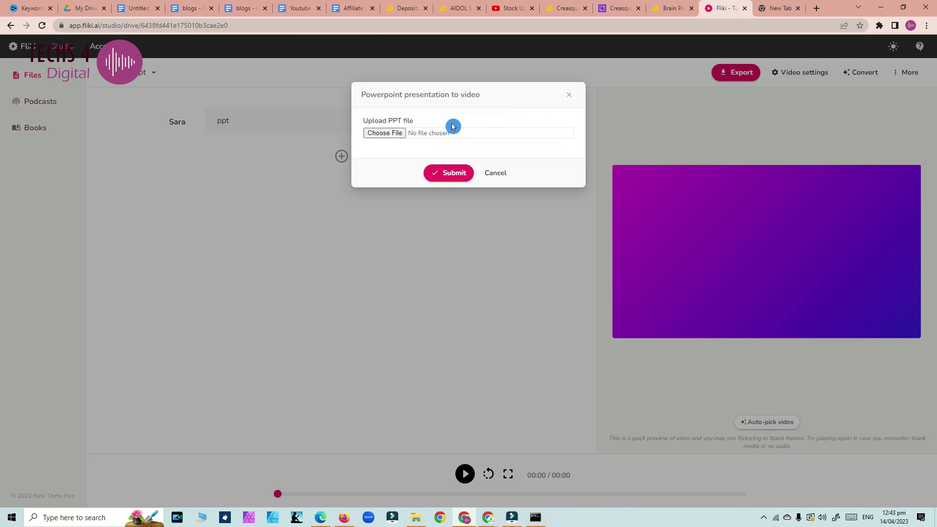
pyautogui.click(398, 132)
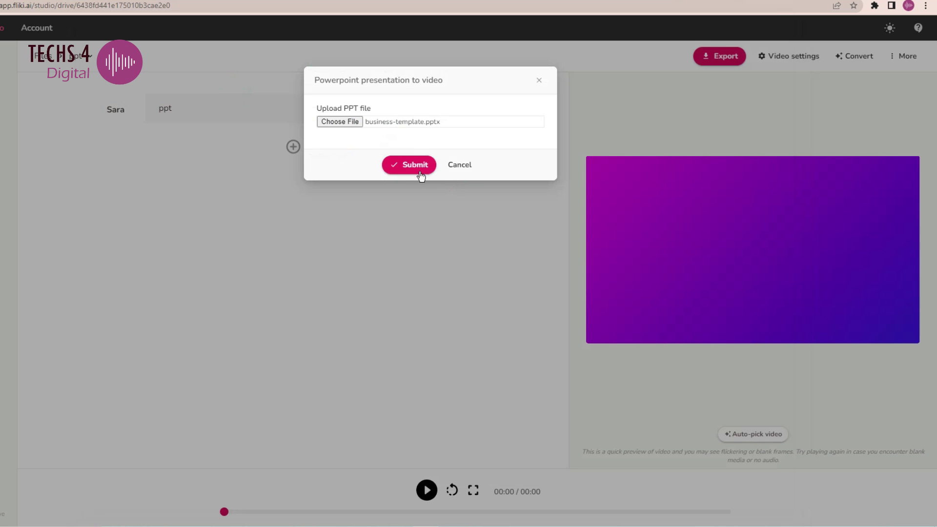
pyautogui.click(418, 170)
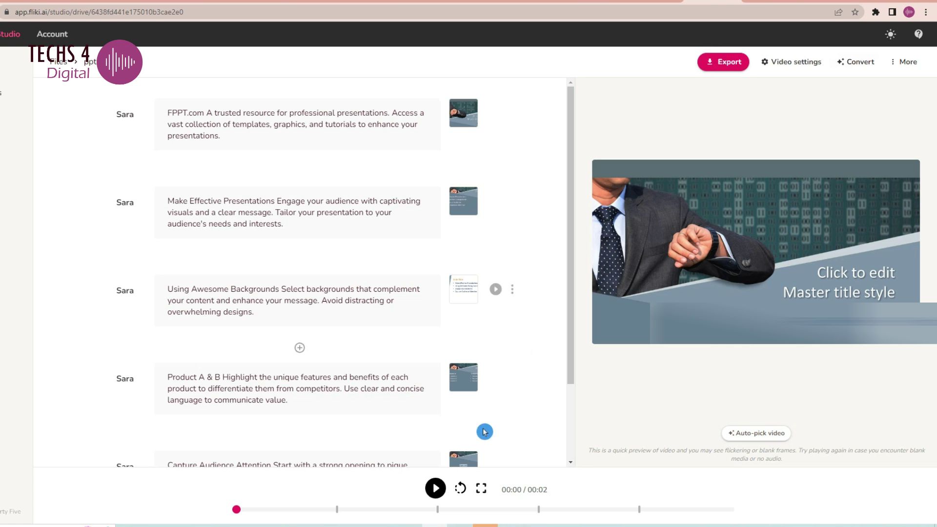
# Step: Play the 52-second slide-based video to preview the generated scenes
pyautogui.click(440, 489)
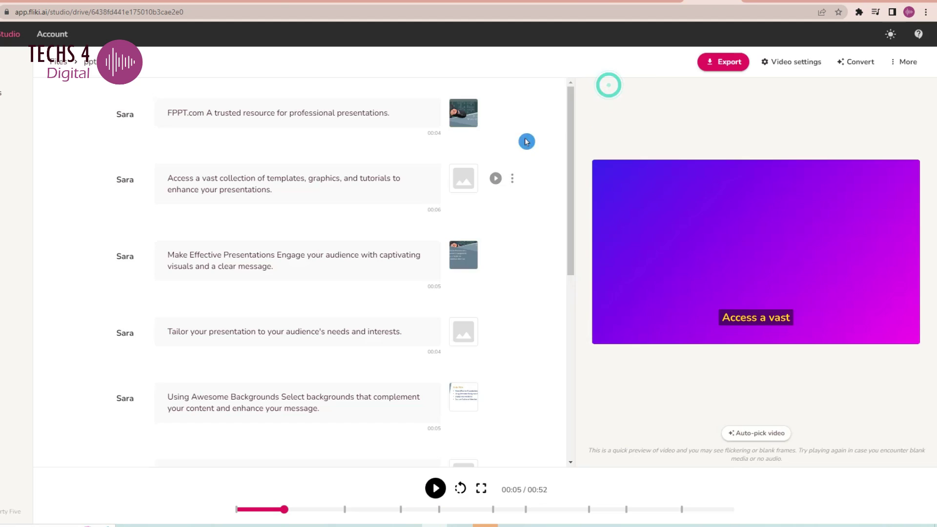
# Step: Give scene 2 an AI Art image generated from 'vast collection of templates, graphics'
pyautogui.click(463, 178)
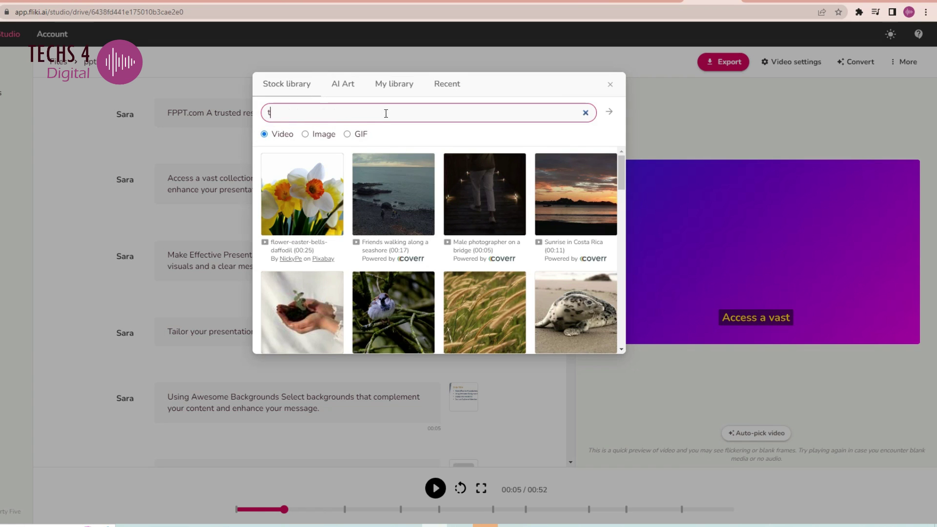
pyautogui.click(343, 83)
pyautogui.write('templates')
pyautogui.press('Return')
pyautogui.click(609, 86)
pyautogui.moveTo(201, 178); pyautogui.dragTo(338, 179)
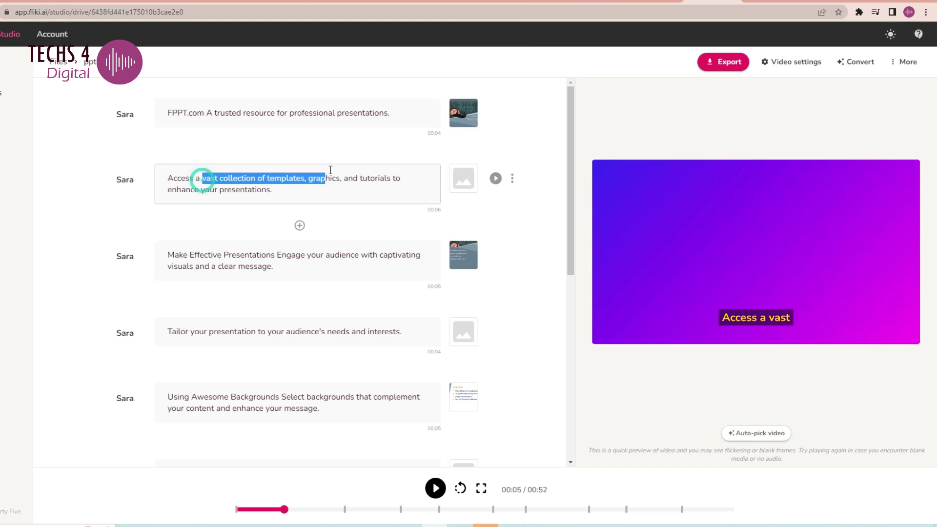
pyautogui.click(463, 179)
pyautogui.click(343, 83)
pyautogui.press('Return')
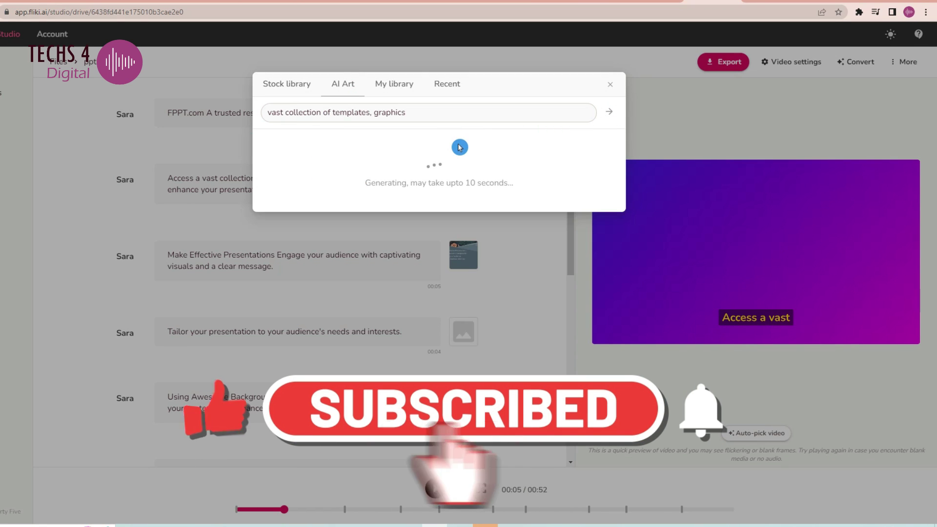
pyautogui.click(540, 291)
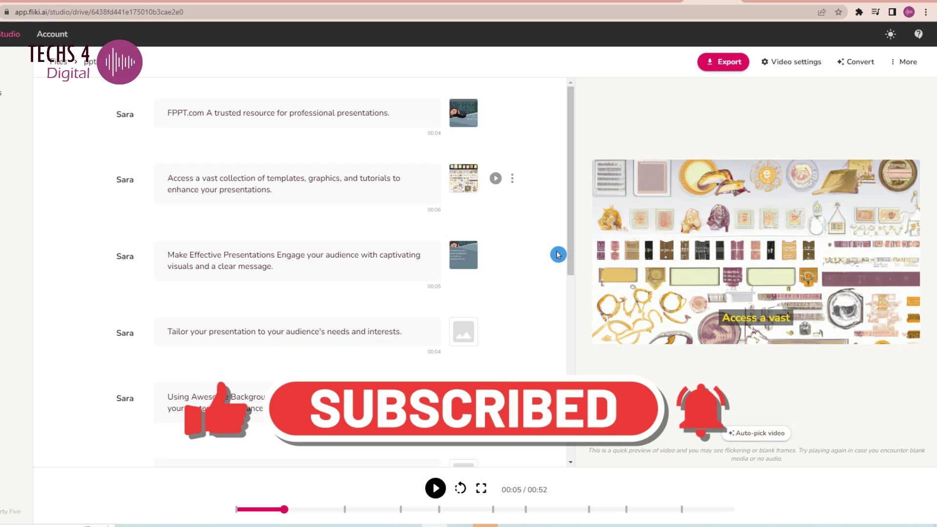
# Step: Use a stock video of a woman presenting for the Tailor your presentation scene
pyautogui.click(462, 334)
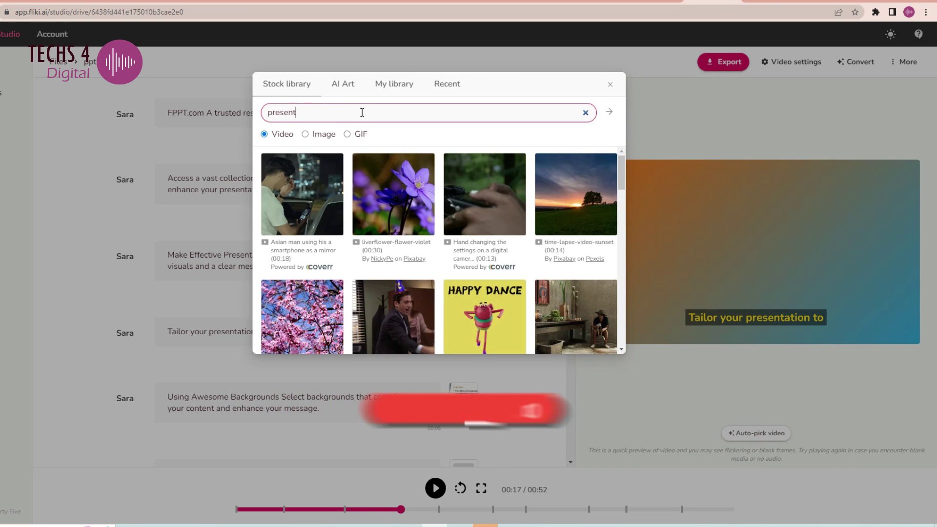
pyautogui.click(609, 112)
pyautogui.click(393, 314)
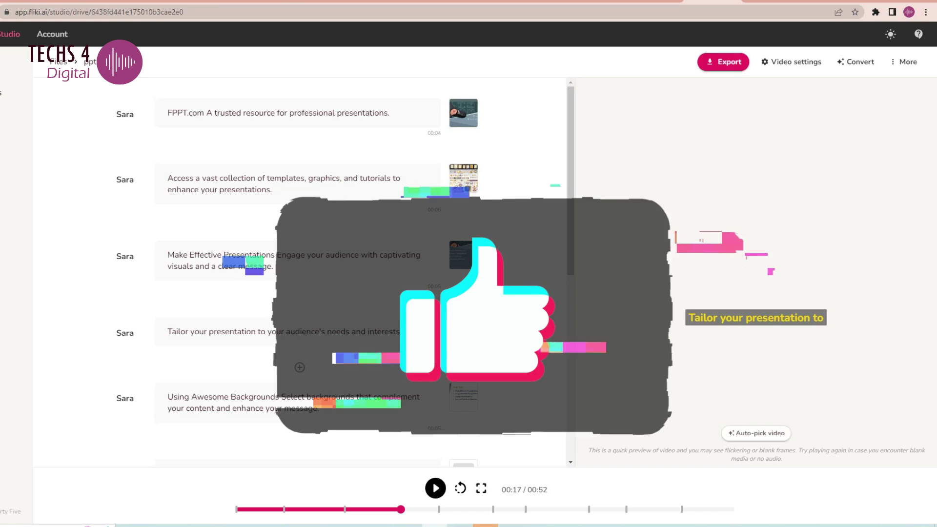
pyautogui.scroll(-3, 393, 317)
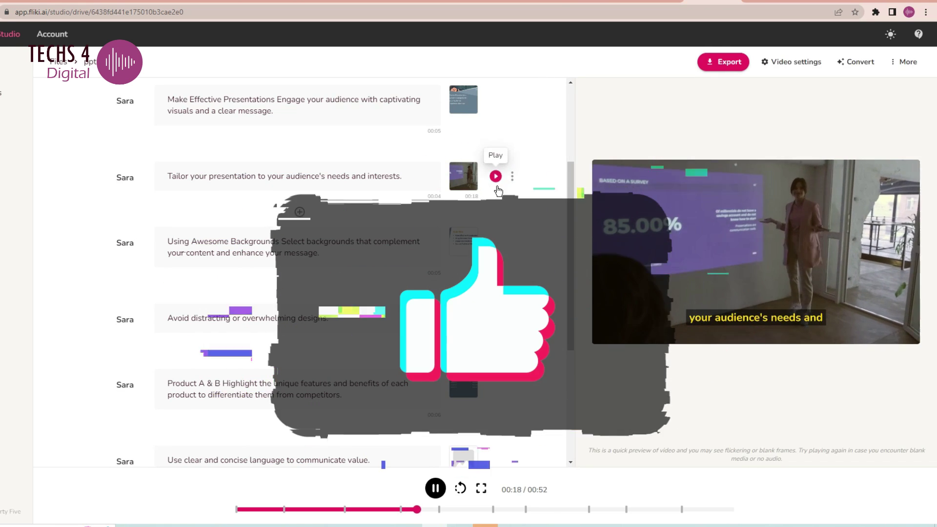